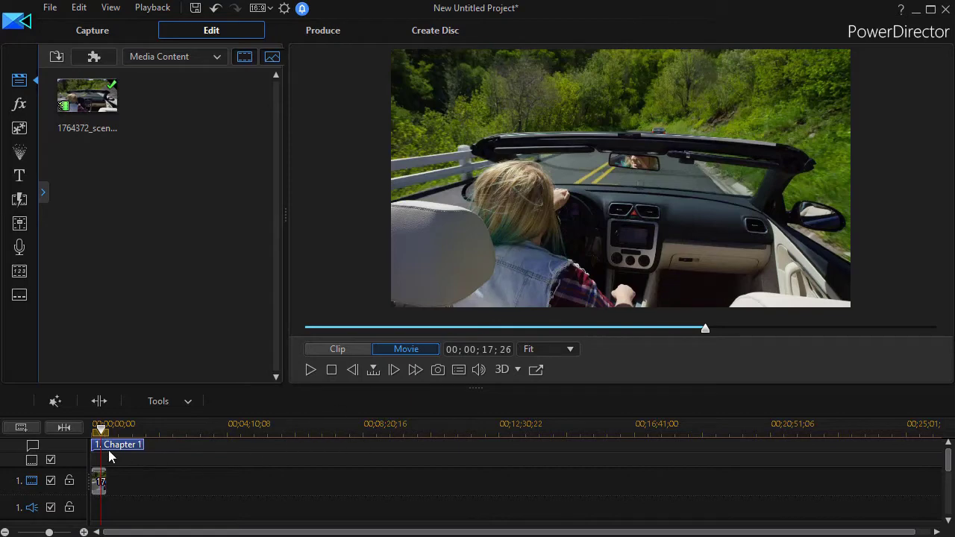
- Zoom the timeline to fit the scenicDrive clip, then play from about 4 seconds and pause at 00;00;06;04
left_click(60, 424)
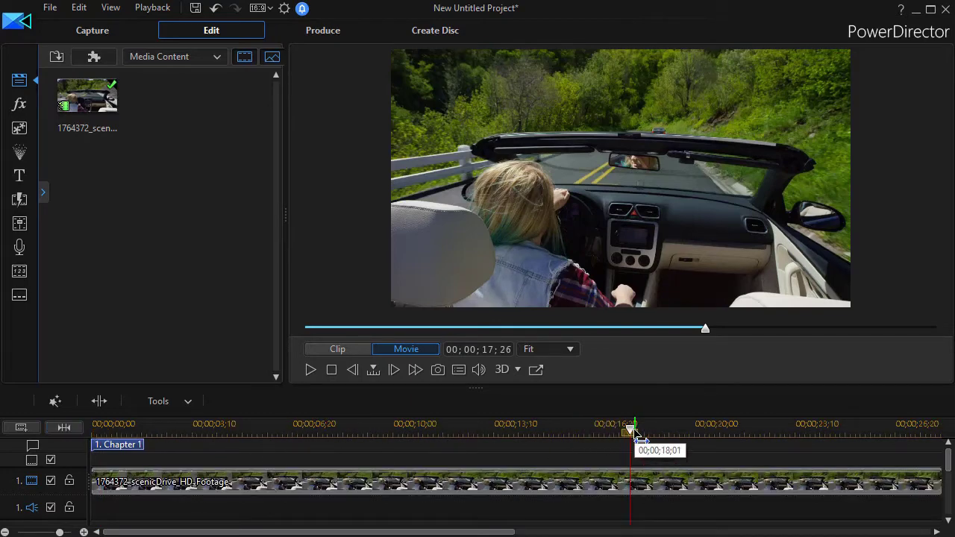
left_click_drag(631, 431, 219, 432)
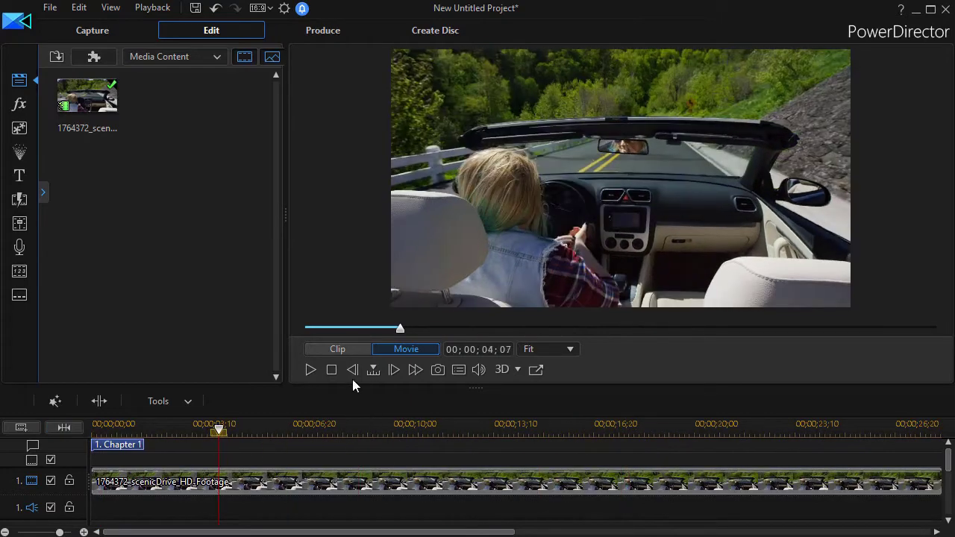
left_click(308, 370)
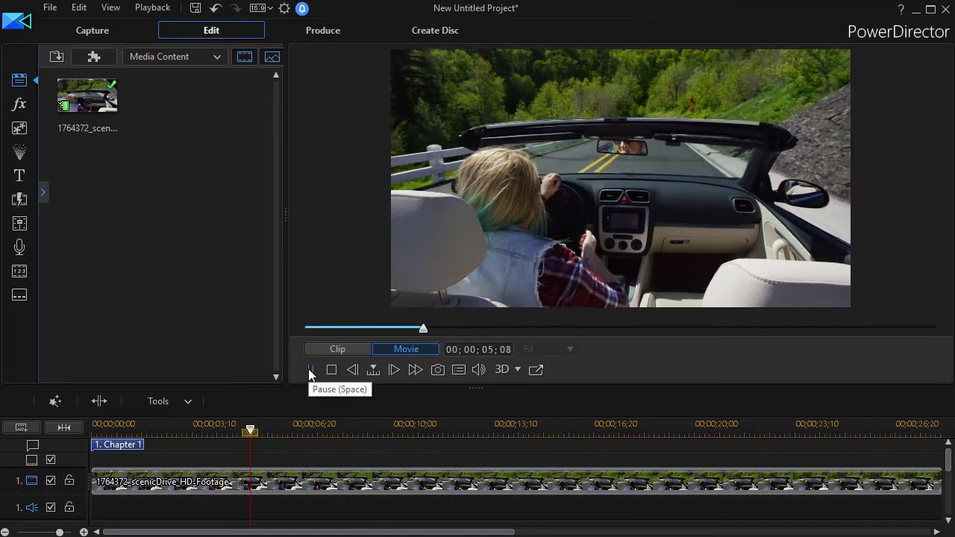
left_click(309, 370)
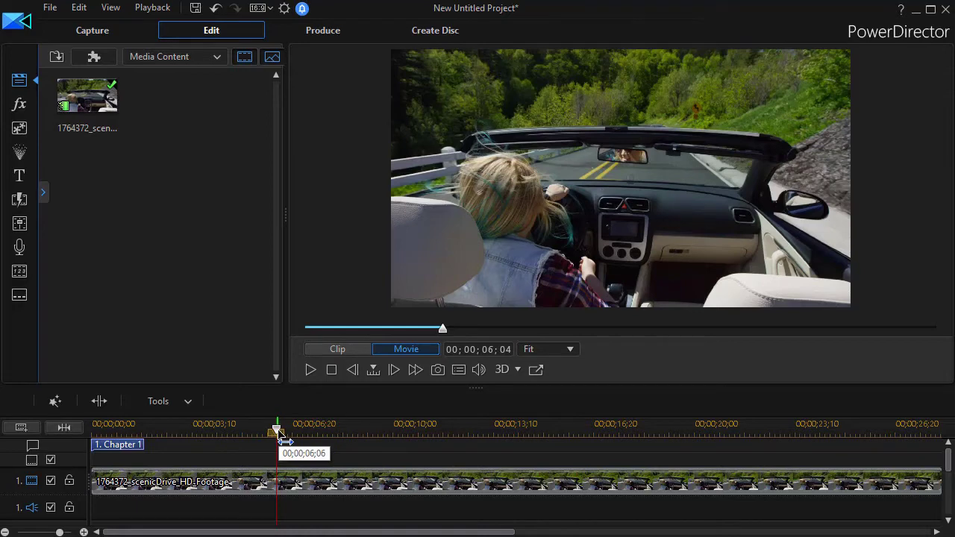
- Select the scenicDrive clip and open Keyframe Settings from a widened Fix / Enhance panel
left_click(338, 486)
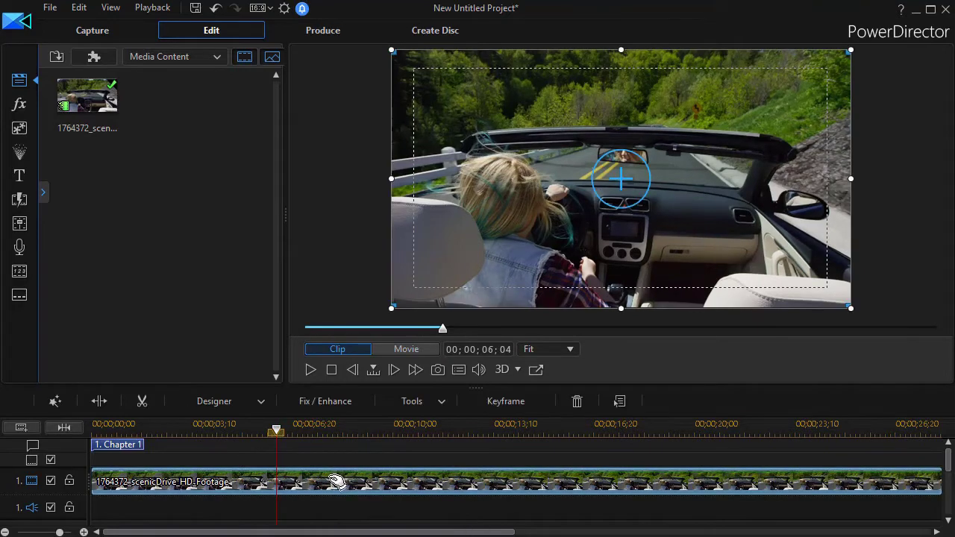
left_click(333, 402)
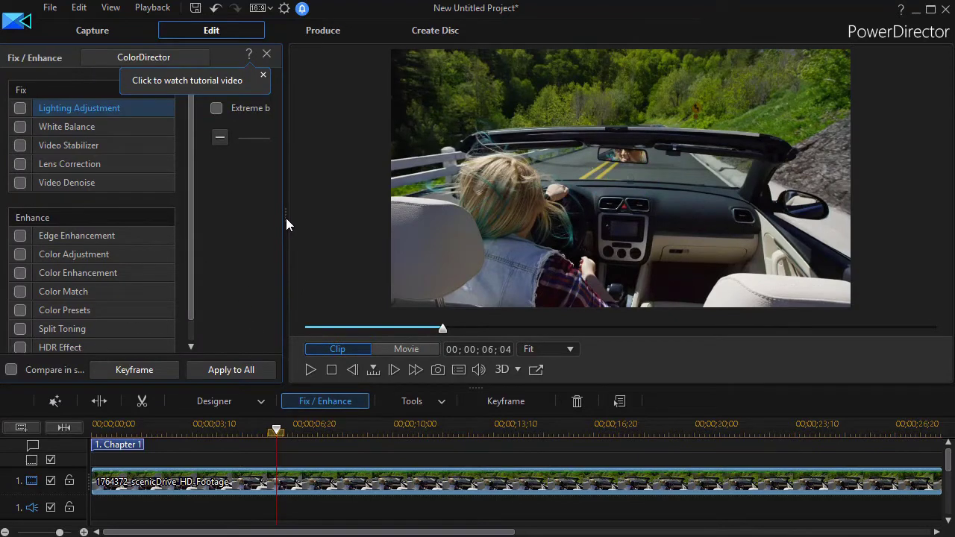
left_click_drag(288, 218, 392, 217)
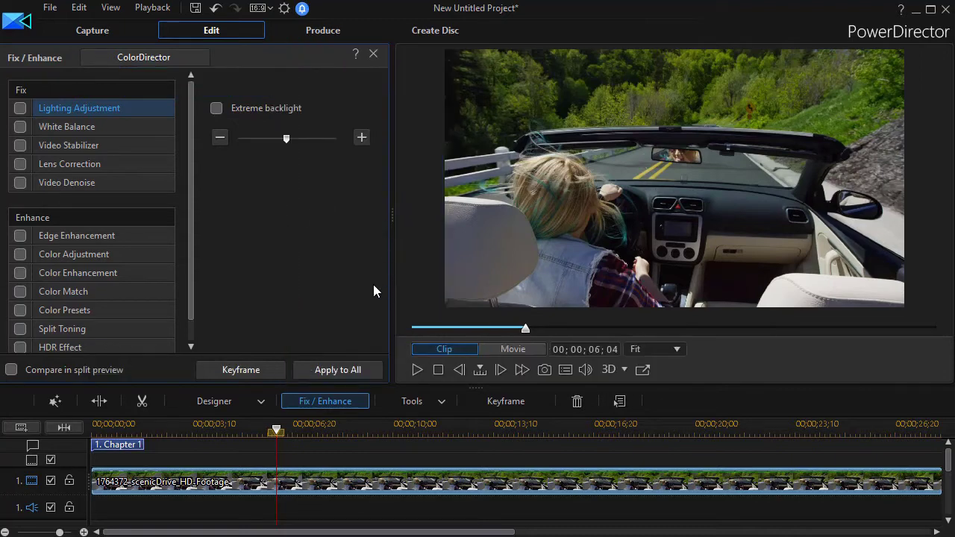
left_click(236, 369)
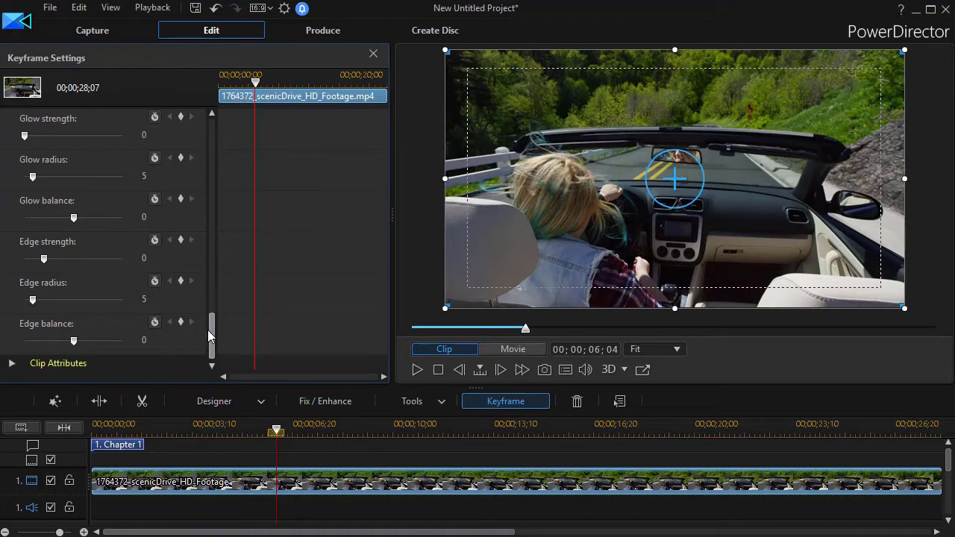
- Scroll to Color Adjustment > Saturation and add a Saturation 100 keyframe at 00;00;09;16
left_click_drag(216, 345, 213, 123)
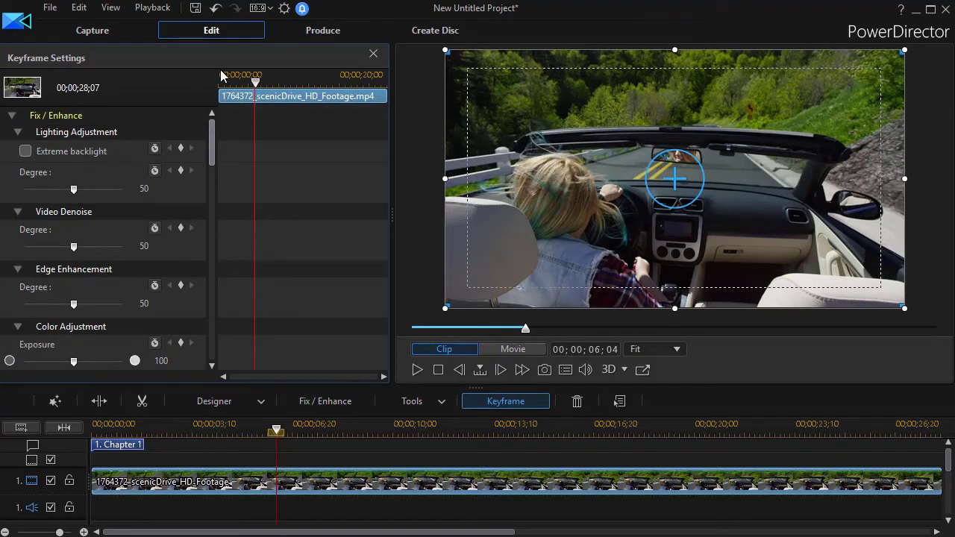
scroll(192, 179, "down", 4)
scroll(192, 179, "down", 1)
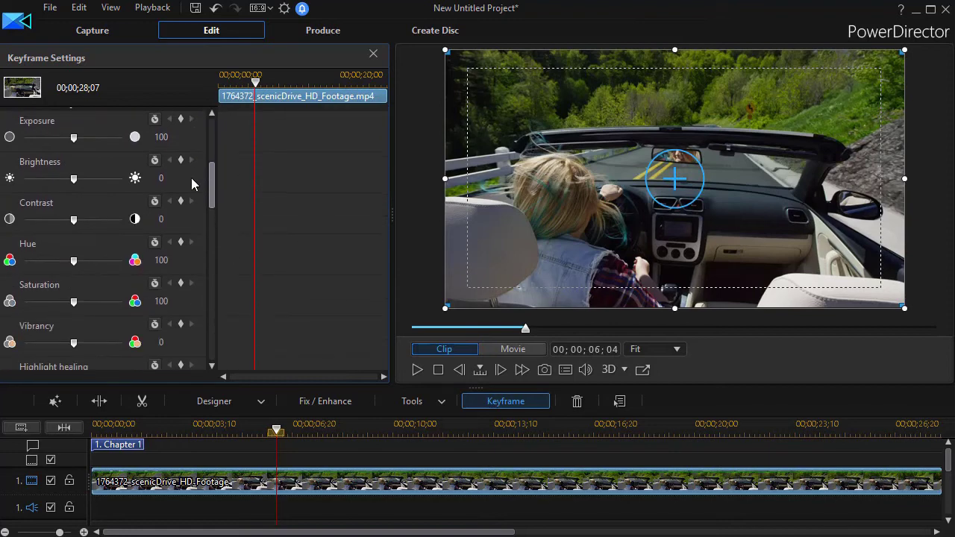
scroll(192, 179, "down", 1)
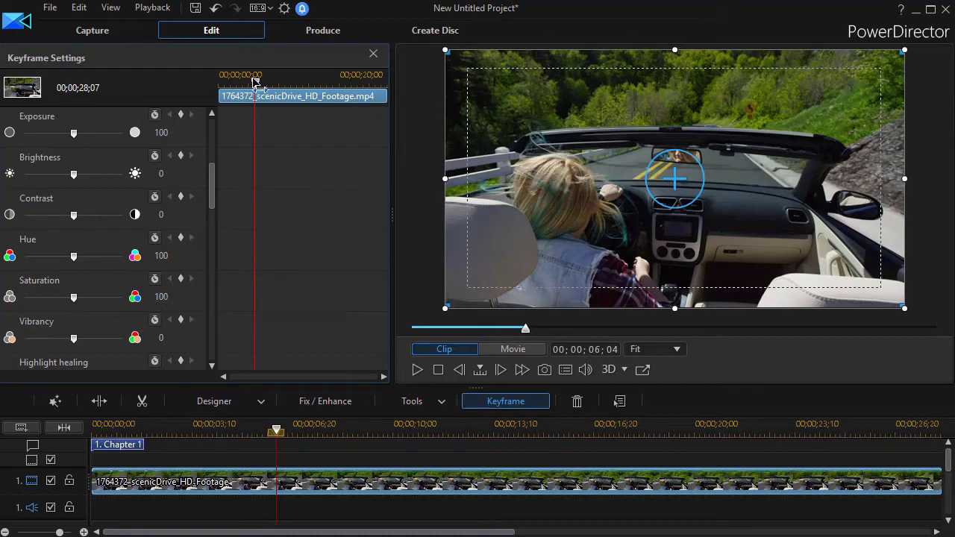
left_click_drag(256, 80, 276, 85)
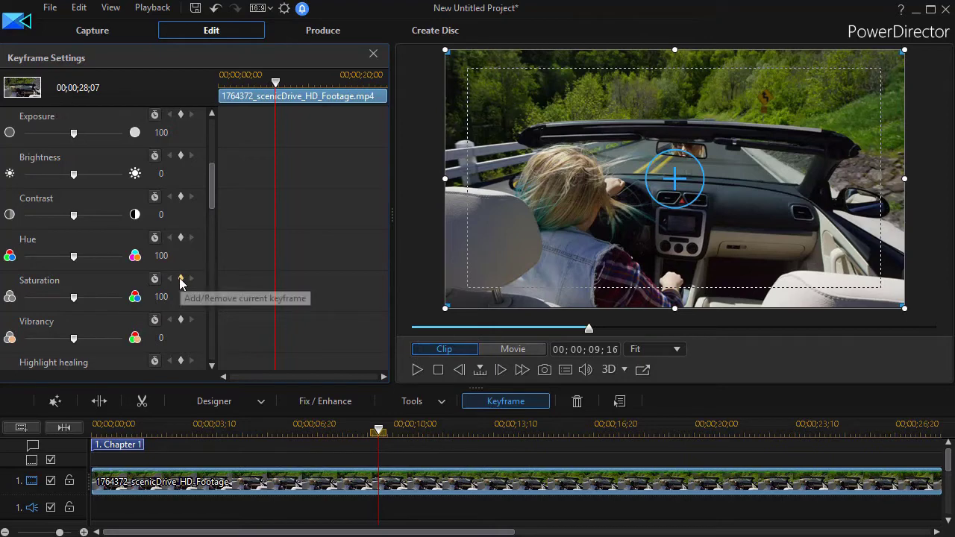
left_click(180, 280)
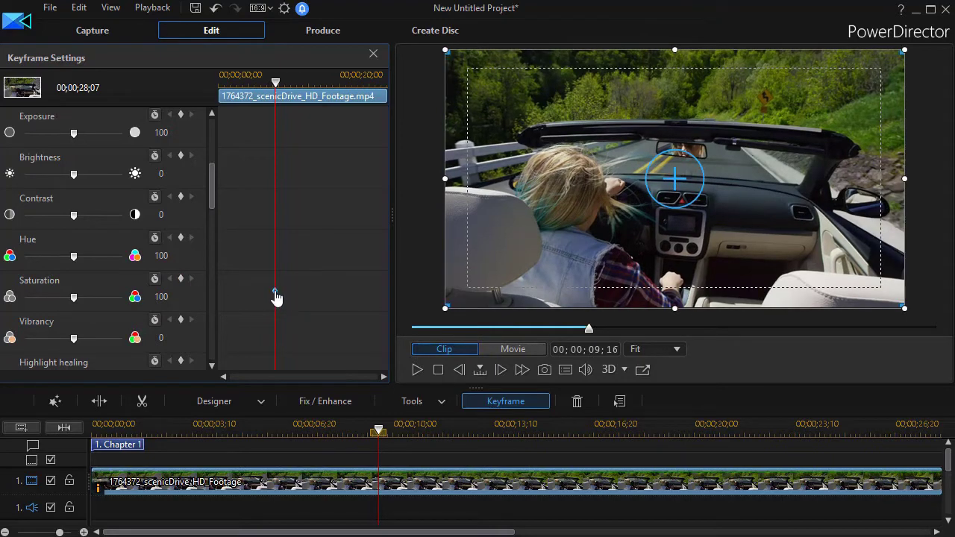
- Set the full-saturation keyframe at 00;00;09;16 and move the keyframe playhead back to 00;00;05;10
left_click(276, 84)
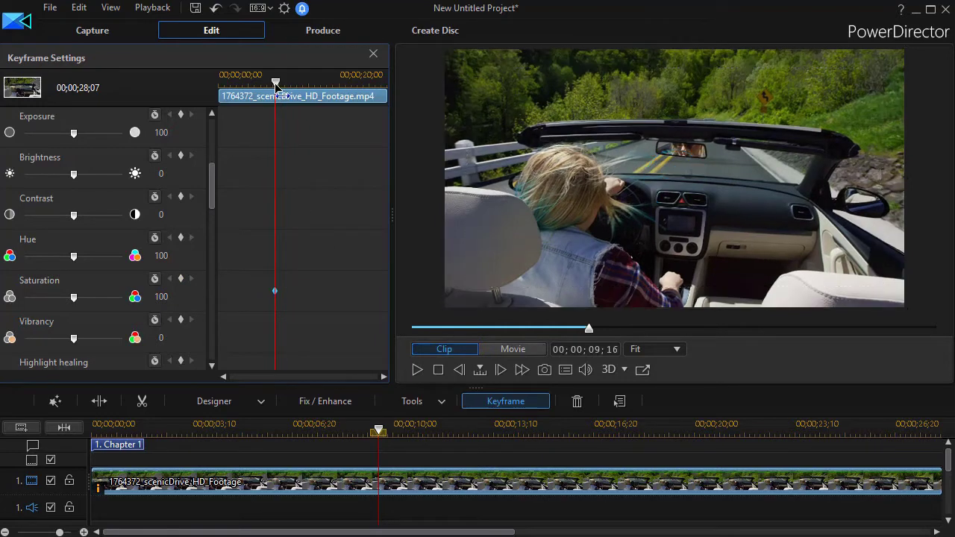
left_click_drag(276, 85, 250, 106)
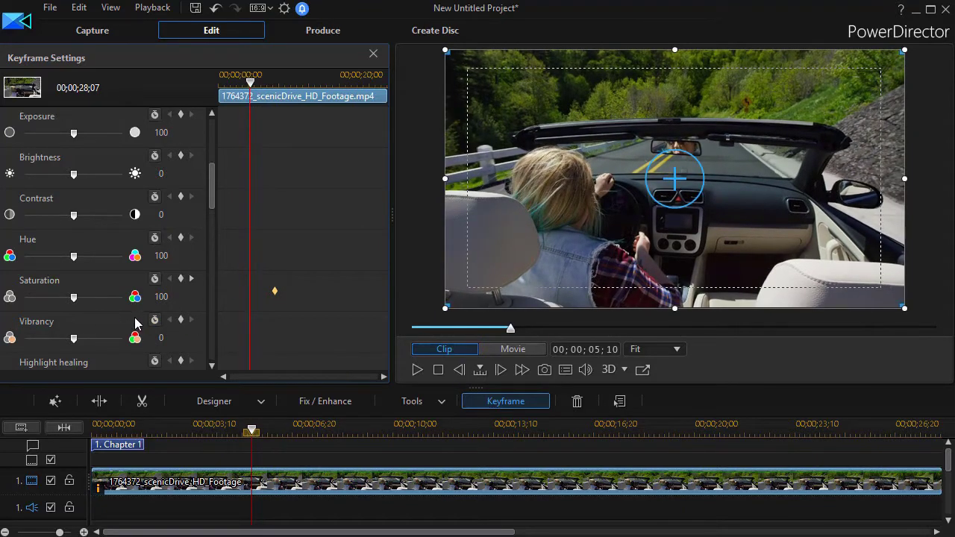
- Add Saturation 0 keyframes at 00;00;05;10 and at the start of the clip
left_click(75, 299)
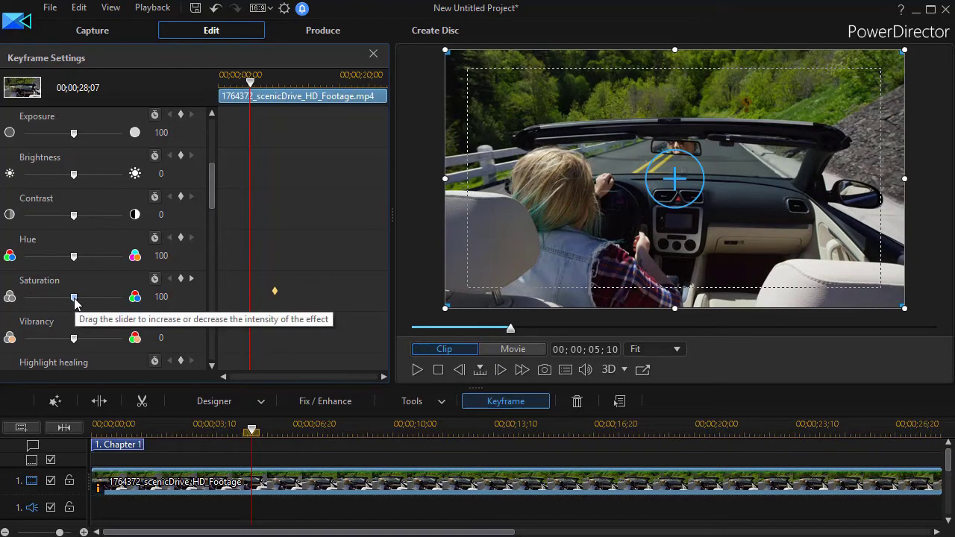
left_click_drag(74, 298, 23, 307)
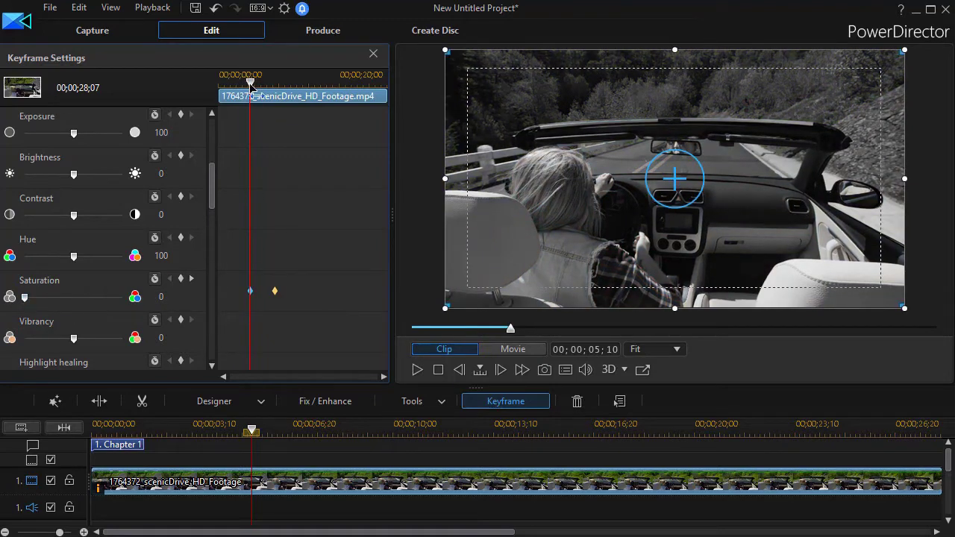
left_click_drag(250, 84, 198, 106)
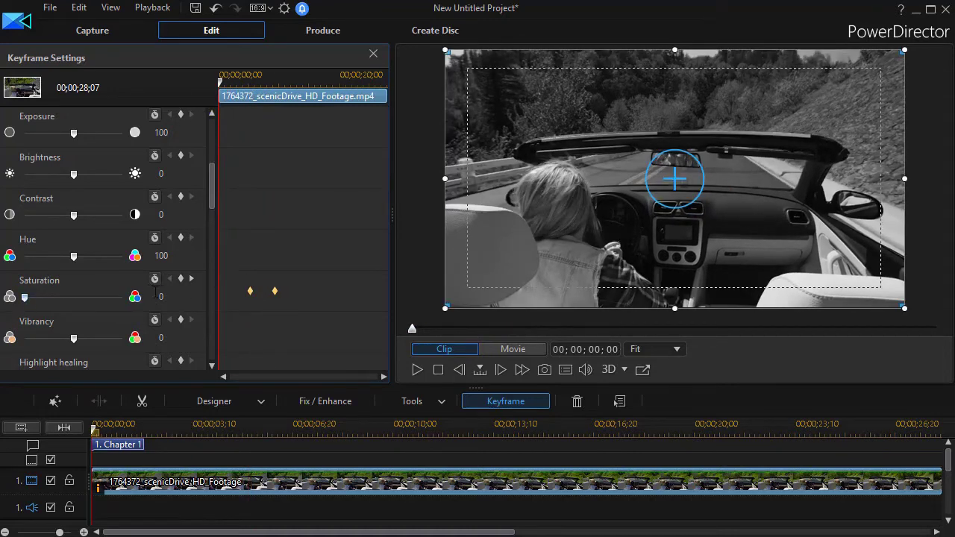
left_click(181, 280)
left_click(190, 280)
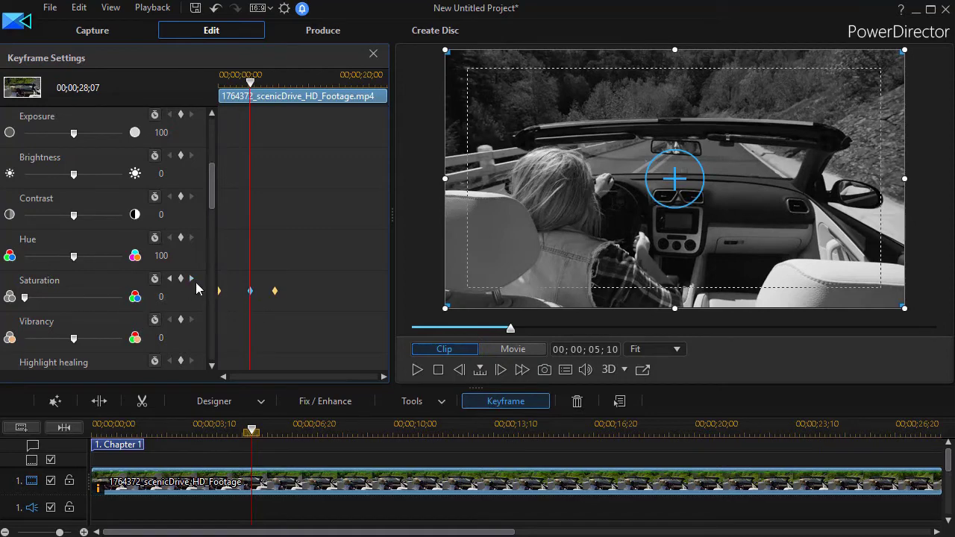
left_click(191, 278)
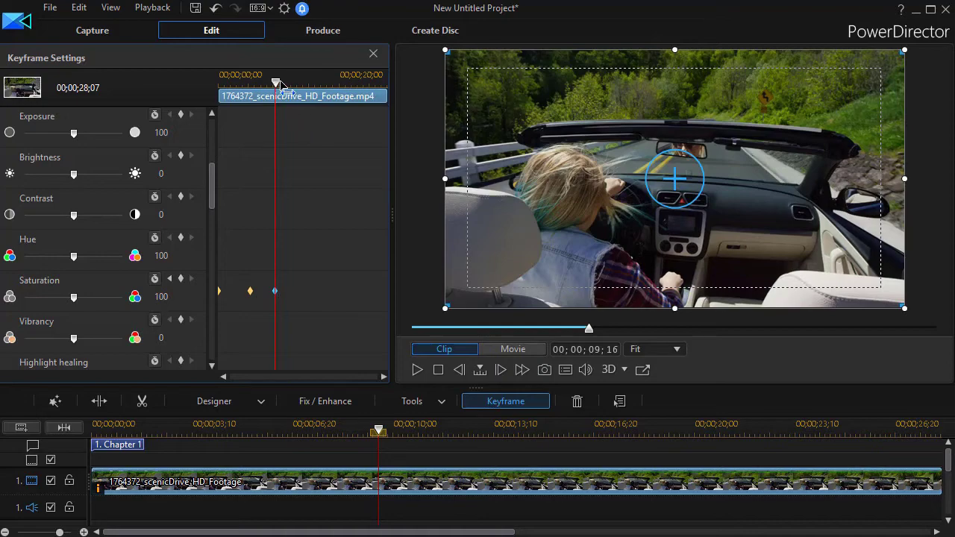
- Add a Saturation 100 keyframe near 00;00;18;14 and a Saturation 0 keyframe at 00;00;24;04
left_click_drag(277, 84, 331, 97)
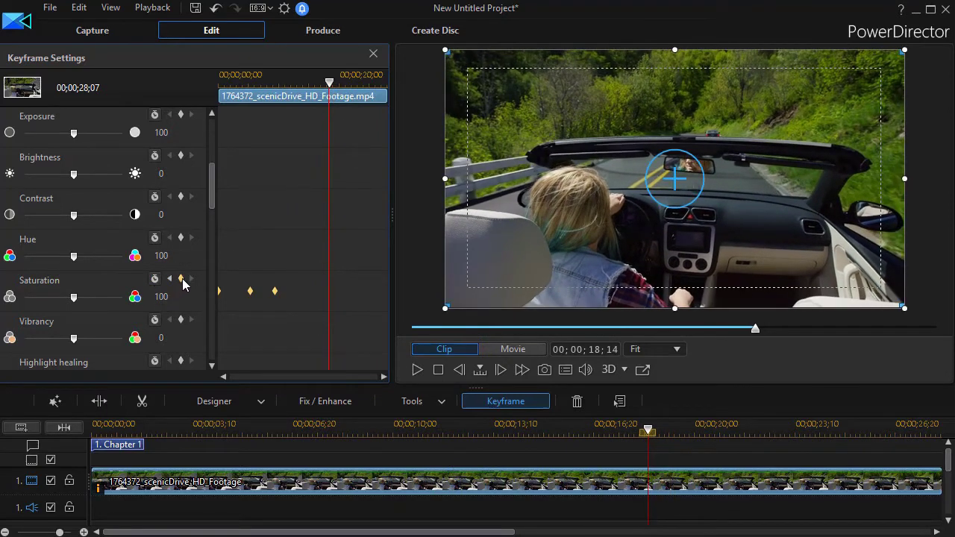
left_click(180, 280)
left_click(336, 84)
left_click_drag(336, 84, 364, 86)
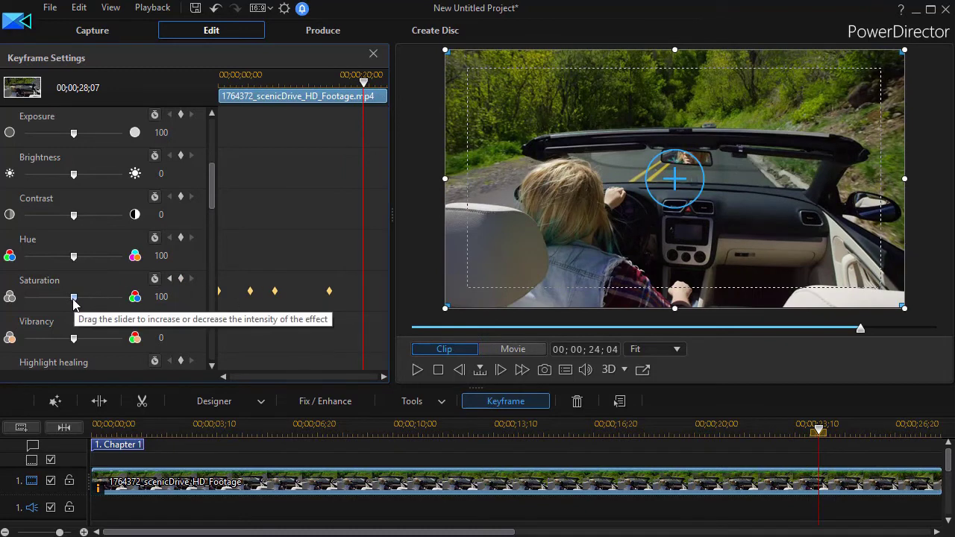
left_click_drag(74, 299, 2, 310)
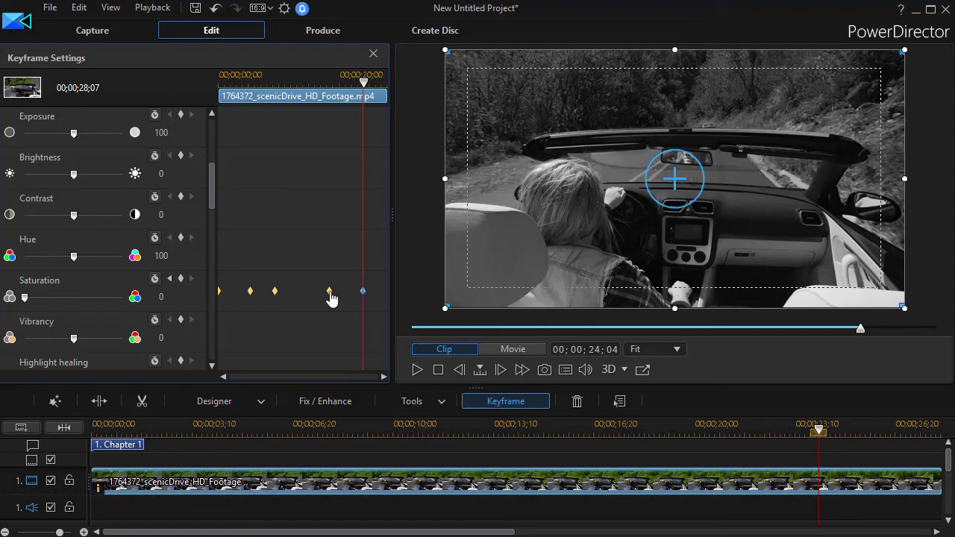
- Close Keyframe Settings and play the whole movie from the start in an enlarged Movie preview
left_click(374, 56)
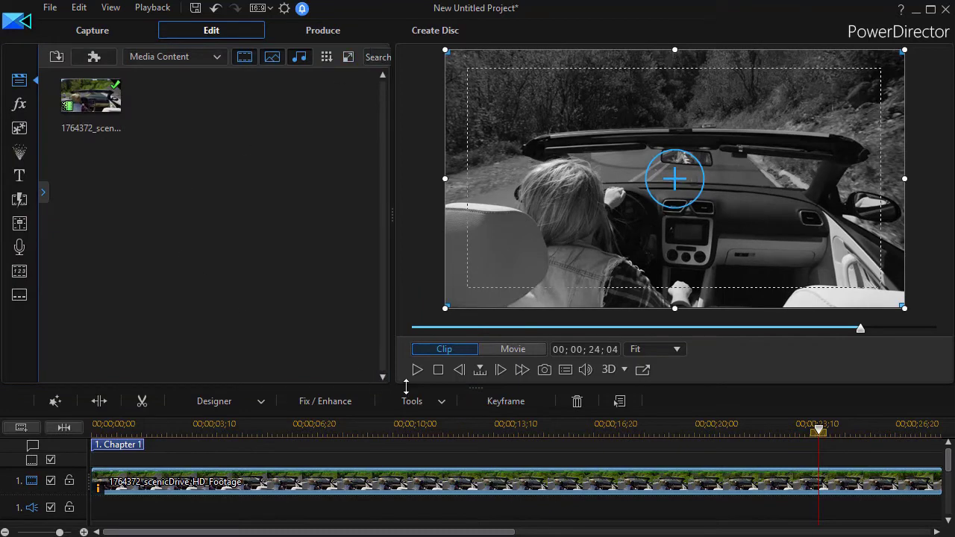
left_click_drag(266, 198, 100, 213)
left_click(410, 349)
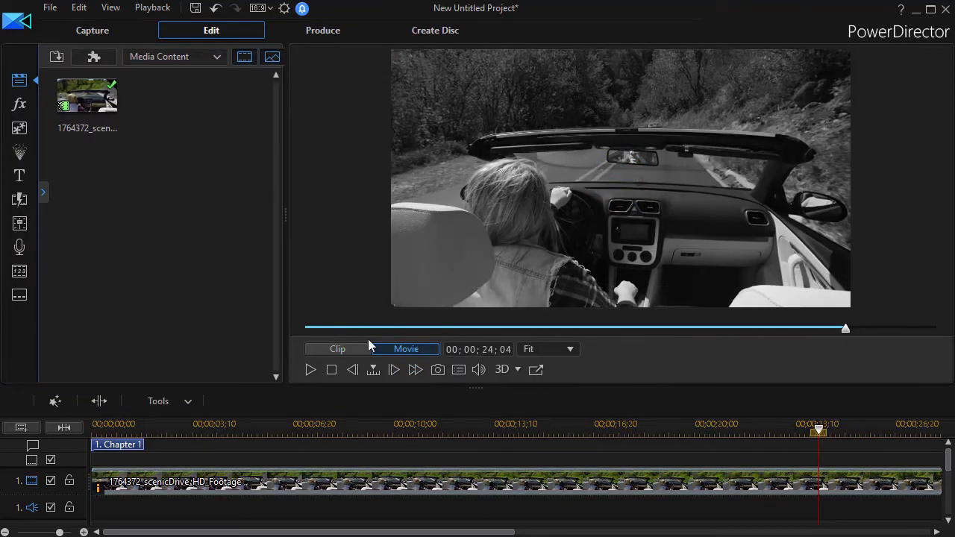
left_click(306, 328)
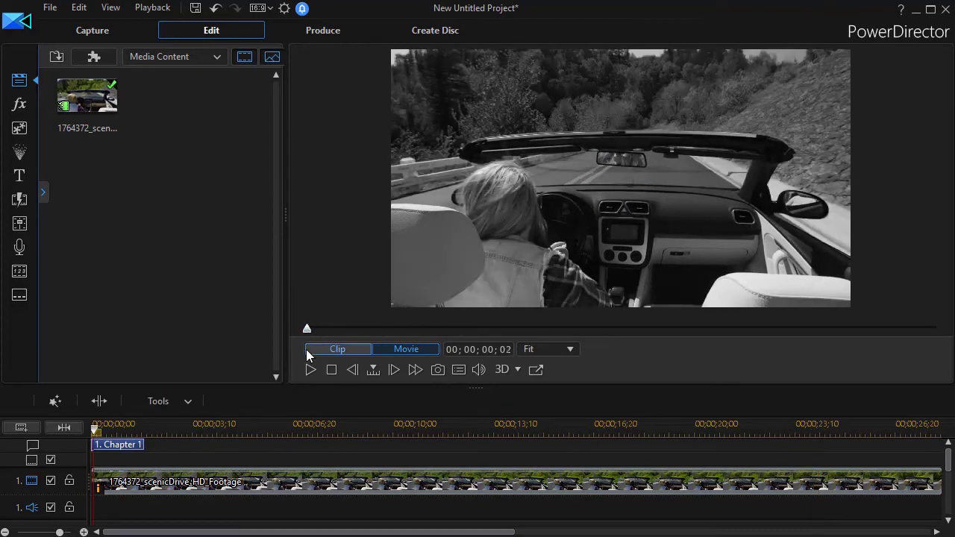
left_click(308, 370)
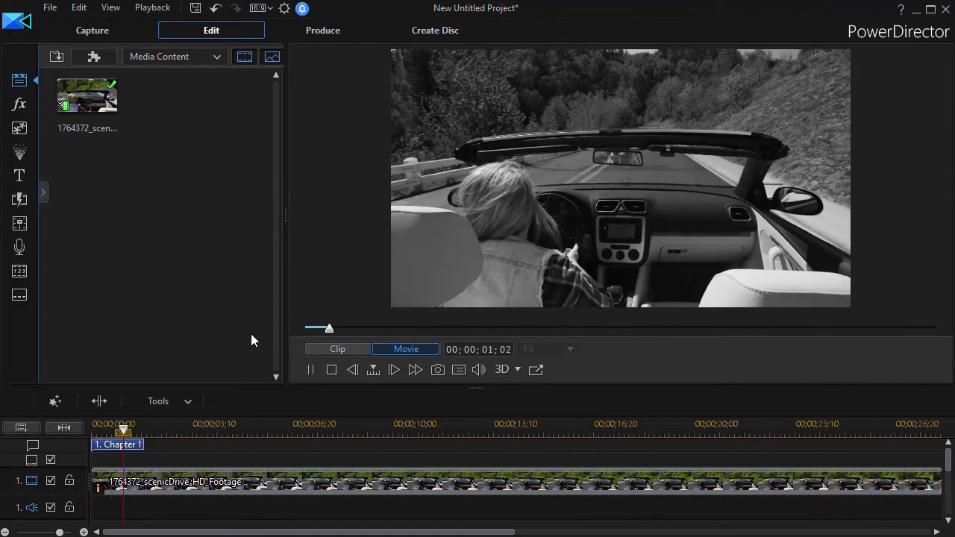